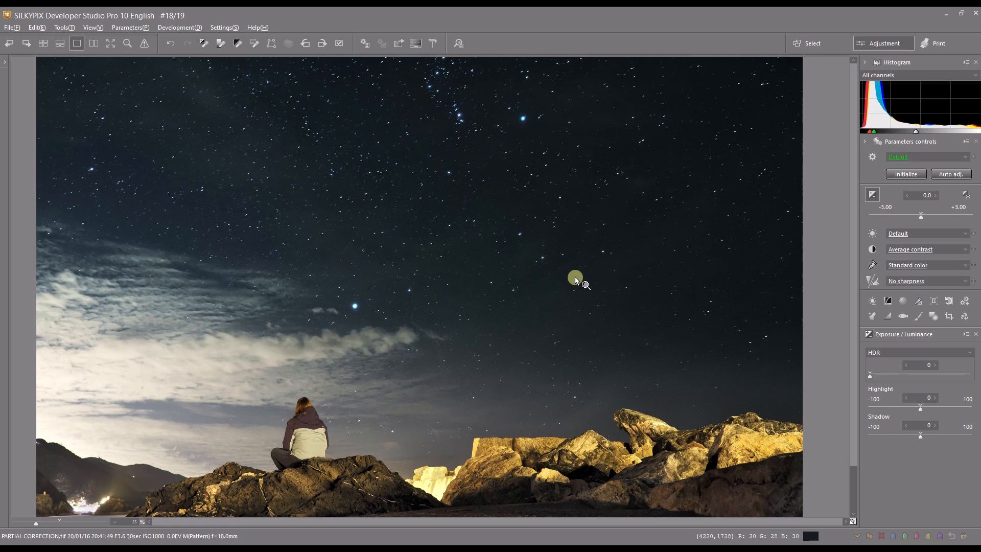
Open the Color settings and apply the Monochrome preset to the night-sky photo.
left_click(871, 265)
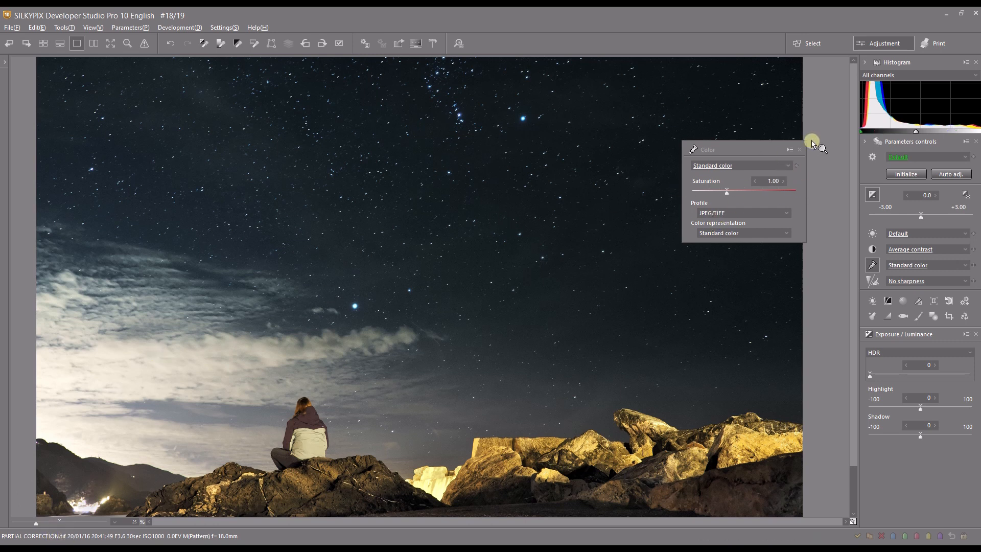
left_click(800, 149)
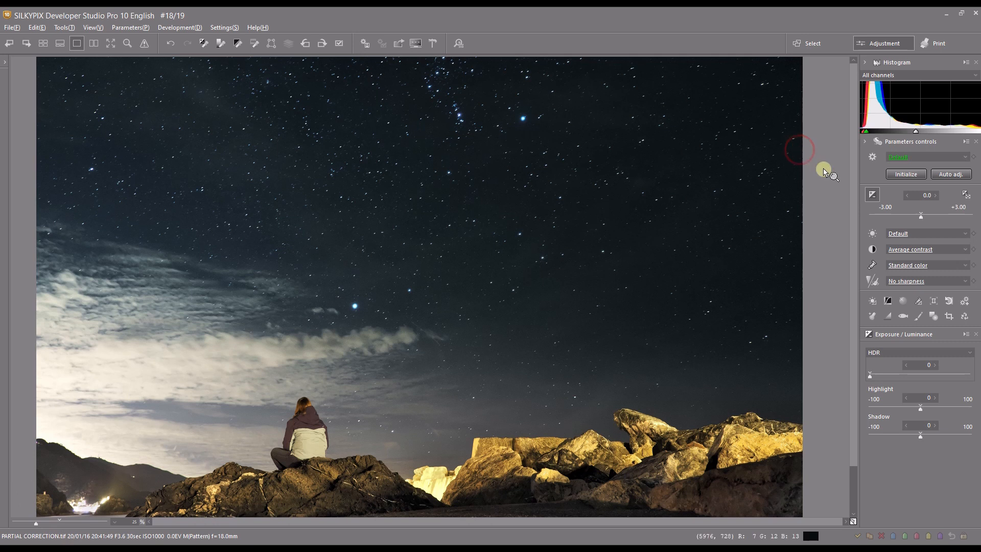
left_click(872, 265)
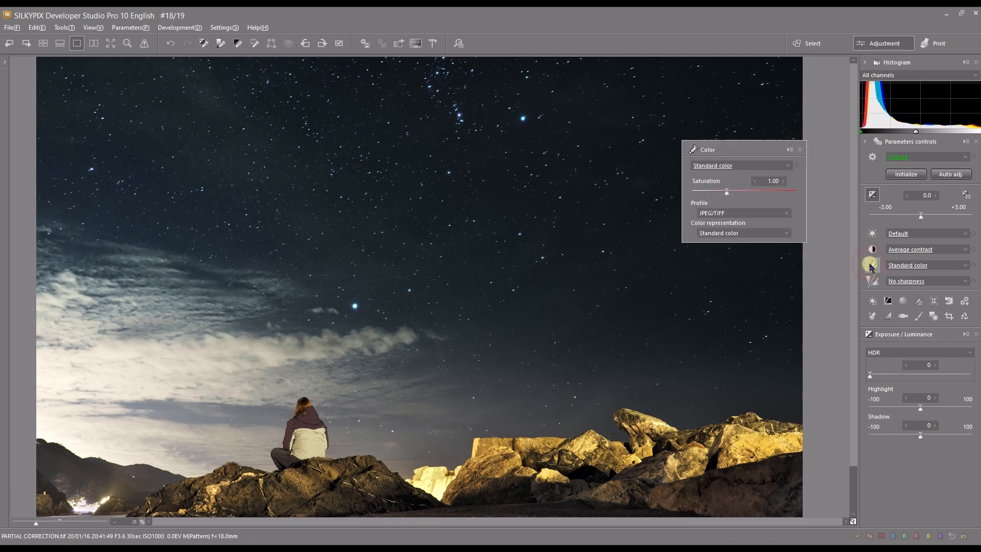
left_click(700, 166)
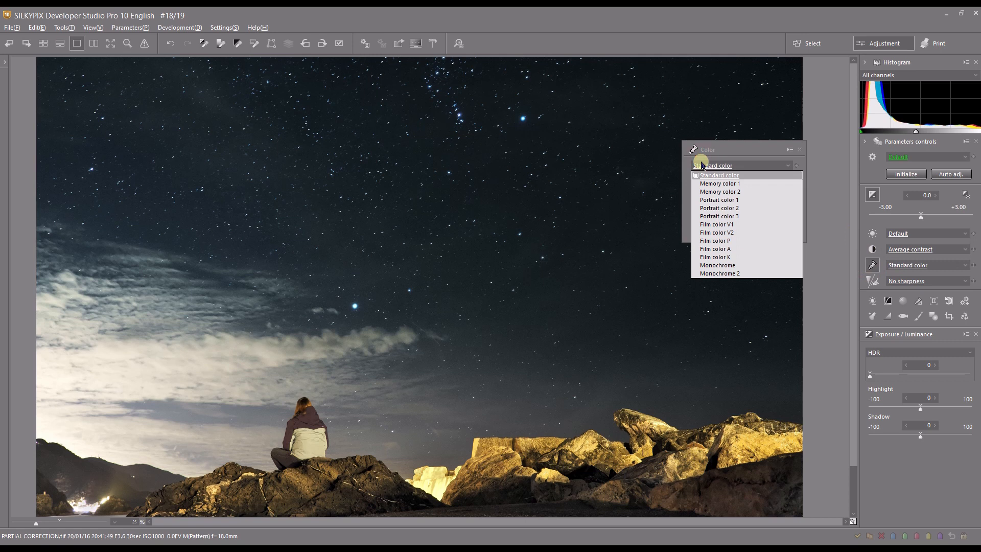
left_click(708, 265)
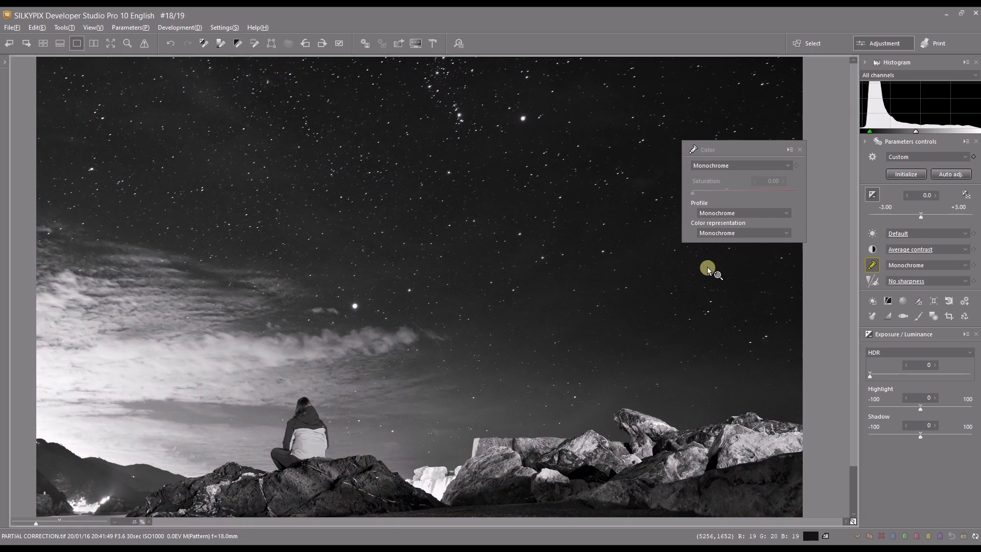
Set the color representation to Monochrome 2 and move the Color settings off the photo.
left_click(709, 233)
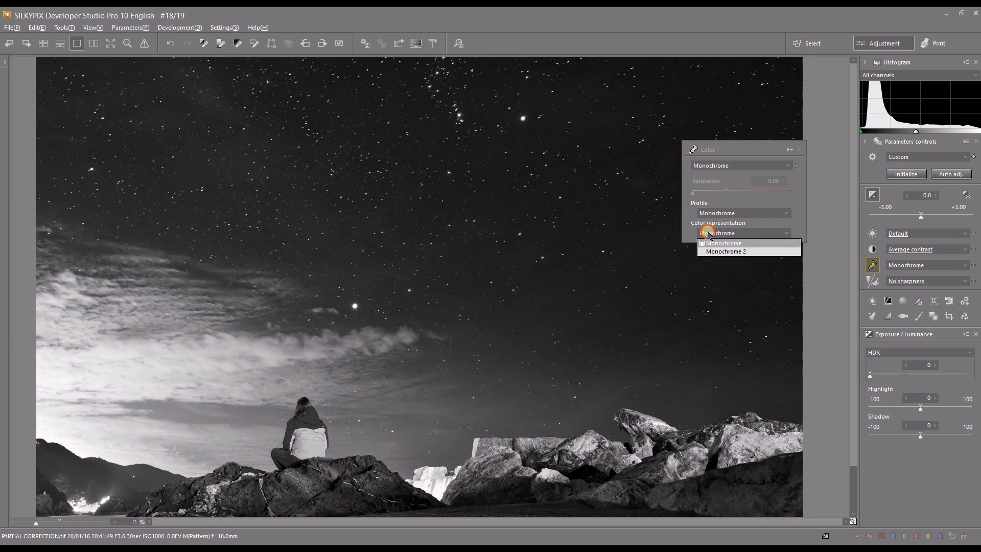
left_click(708, 233)
left_click(708, 233)
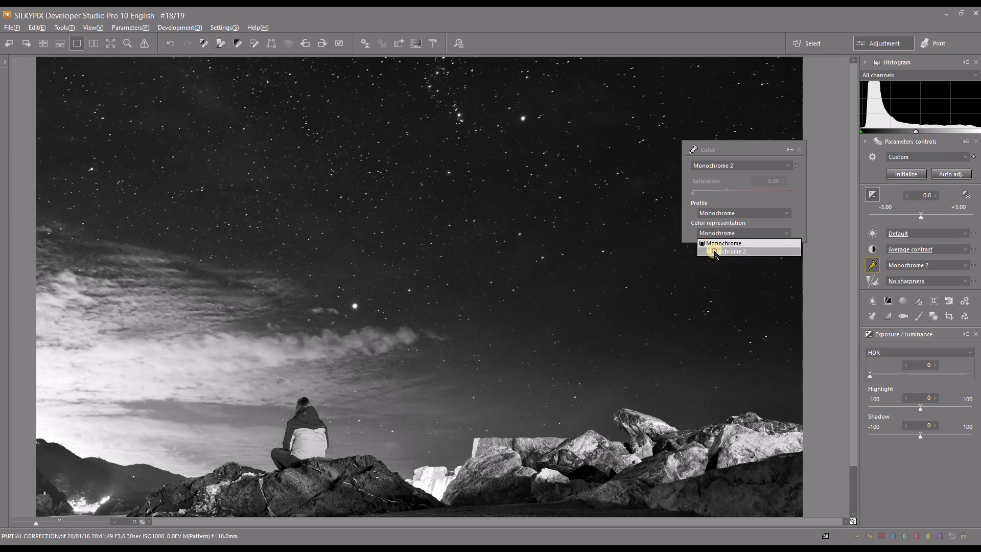
left_click(715, 252)
left_click_drag(719, 151, 862, 69)
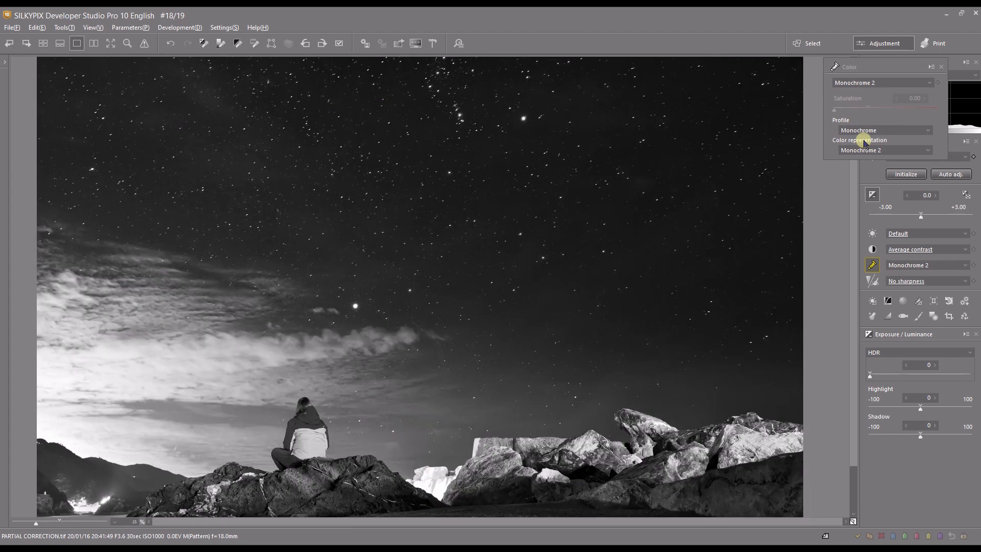
left_click_drag(512, 245, 493, 235)
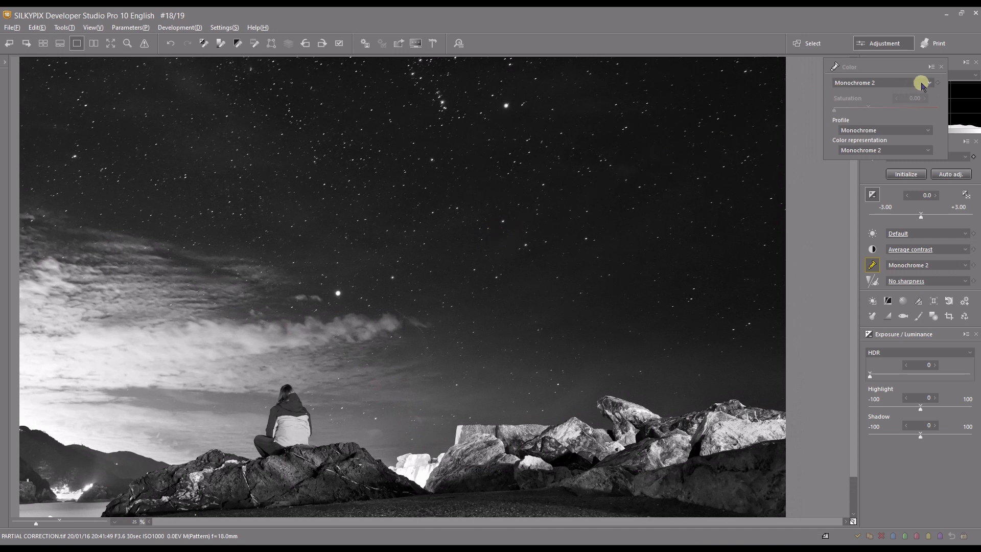
Close the Color settings and initialize all development parameters.
left_click(941, 67)
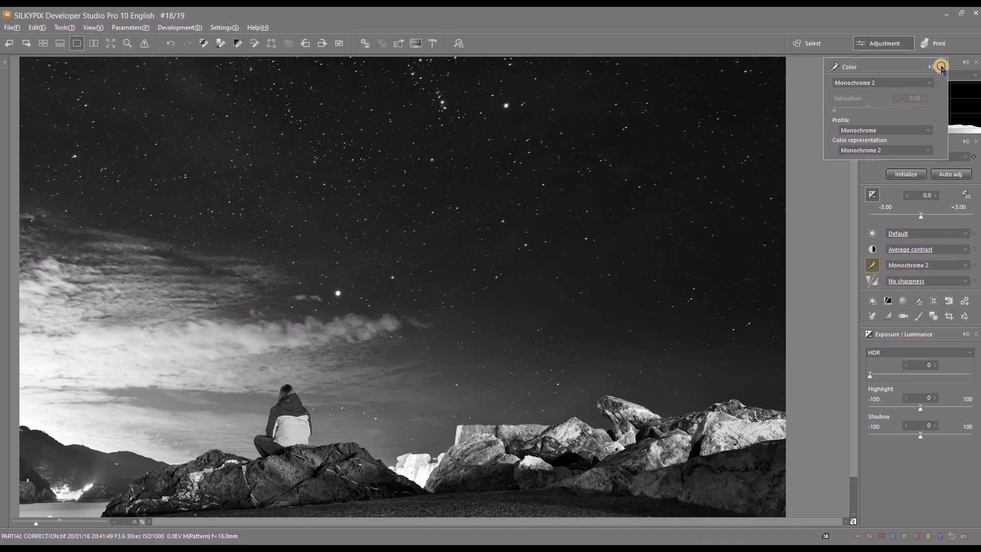
left_click(899, 174)
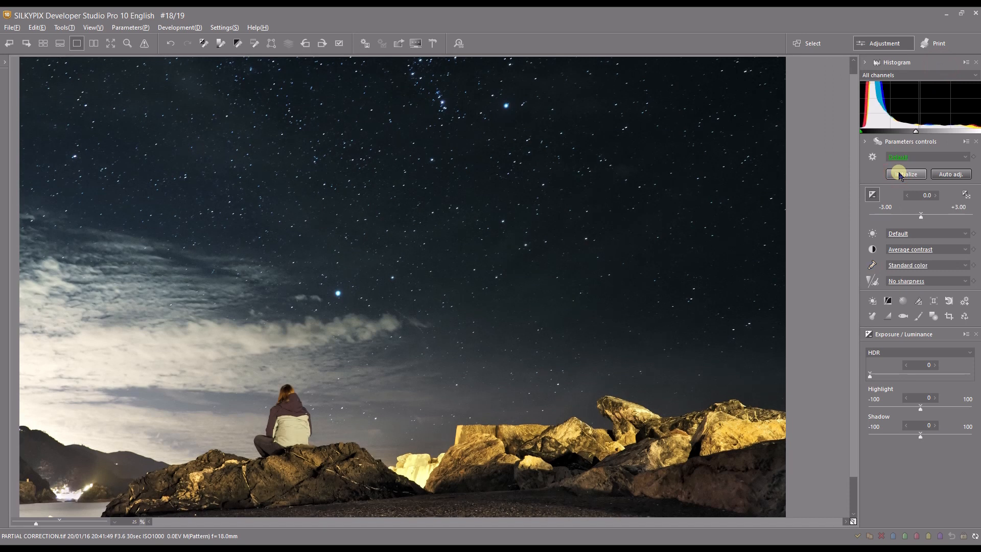
Open the Monochrome controller and enable its Red color filter so the photo is developed as monochrome.
left_click(889, 318)
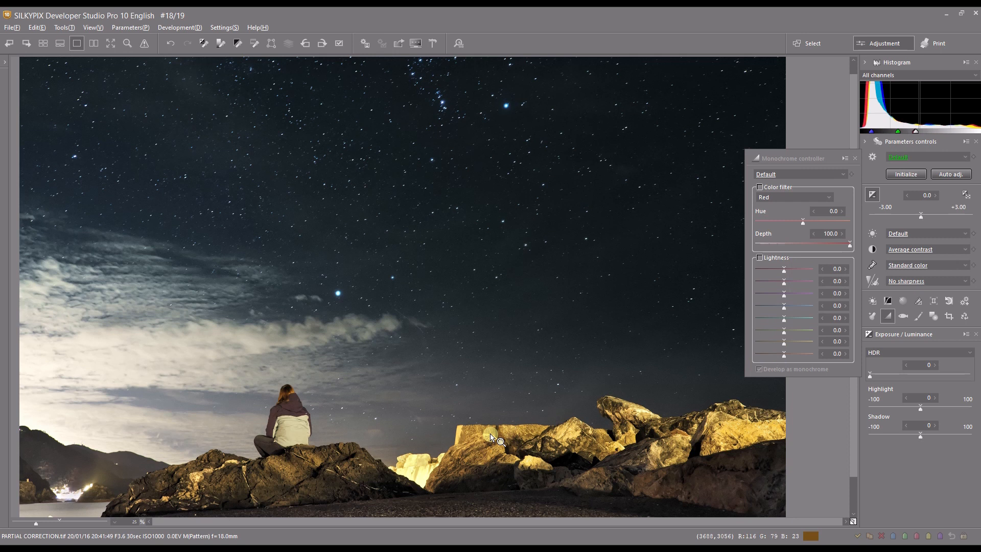
left_click(760, 187)
left_click(759, 188)
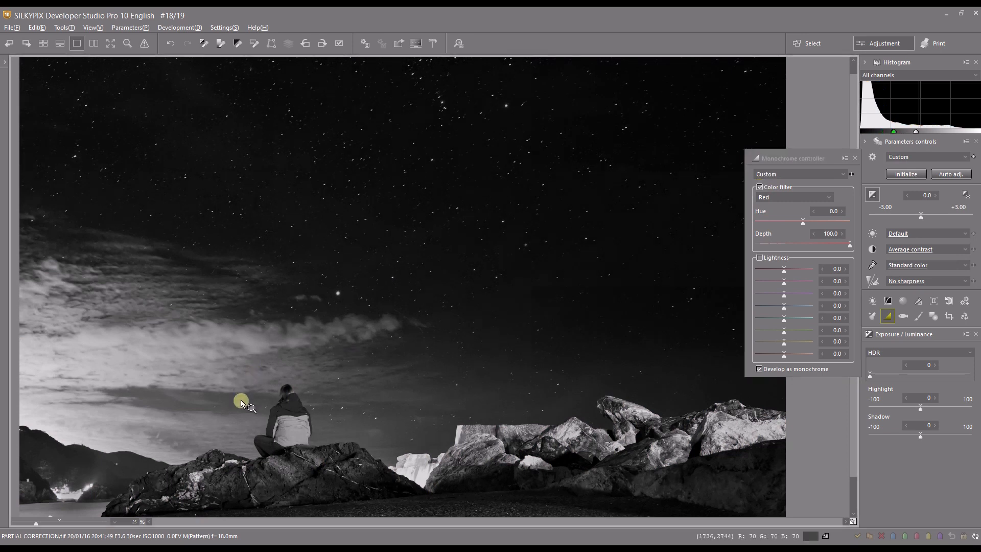
left_click(672, 294)
left_click(673, 293)
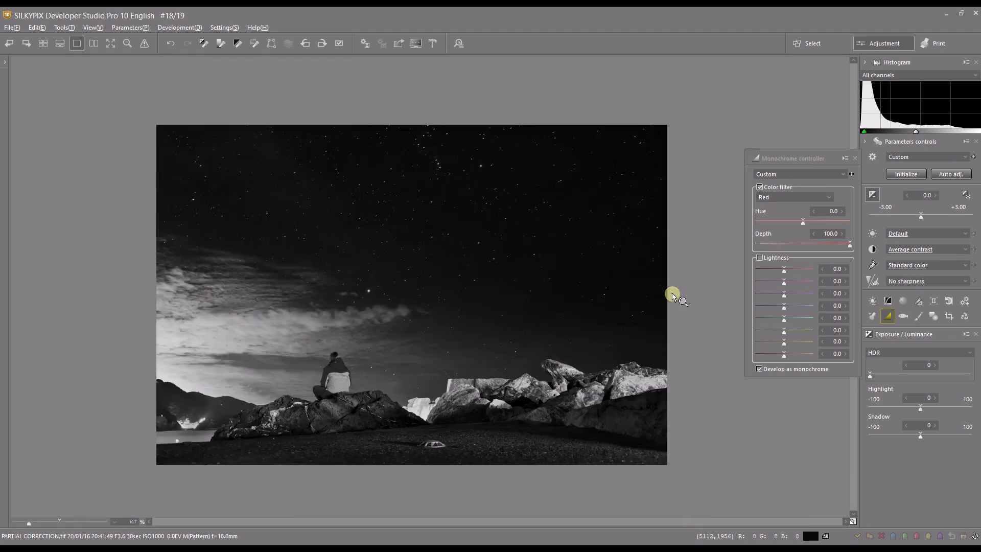
mouse_move(409, 311)
left_mouse_down()
mouse_move(385, 359)
mouse_move(390, 339)
mouse_move(415, 321)
left_mouse_up()
left_click(415, 321)
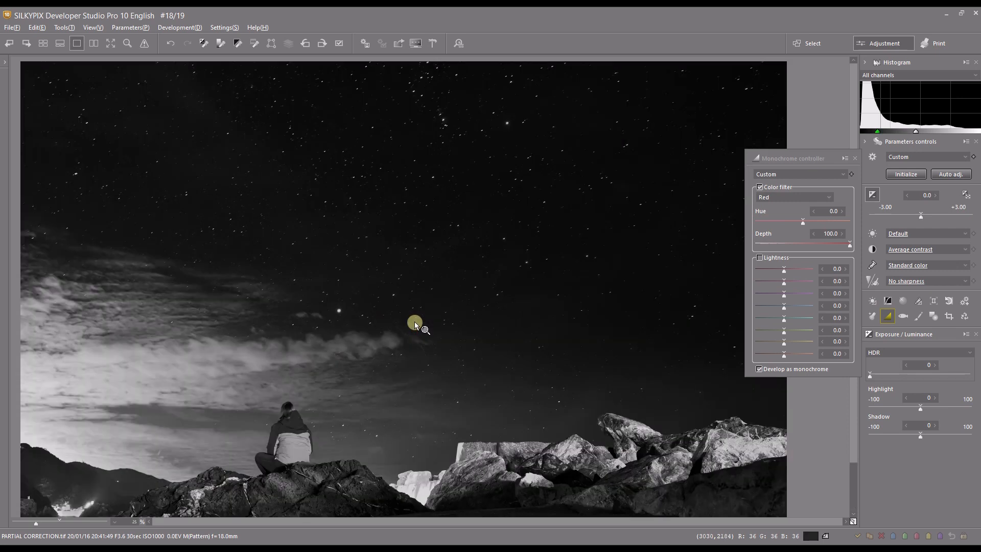
Try the Orange, Yellow and Green-yellow color filters on the photo in turn.
left_click(778, 197)
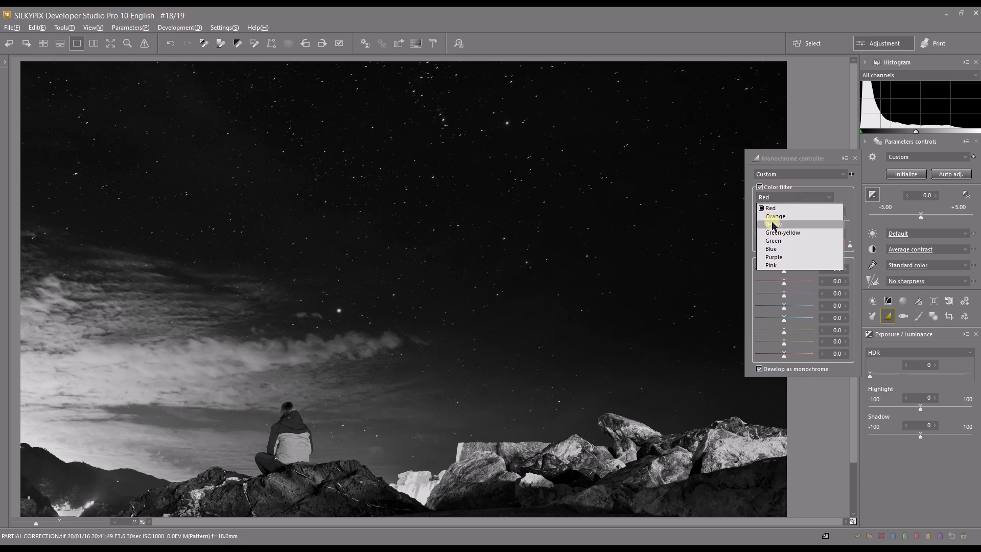
left_click(771, 217)
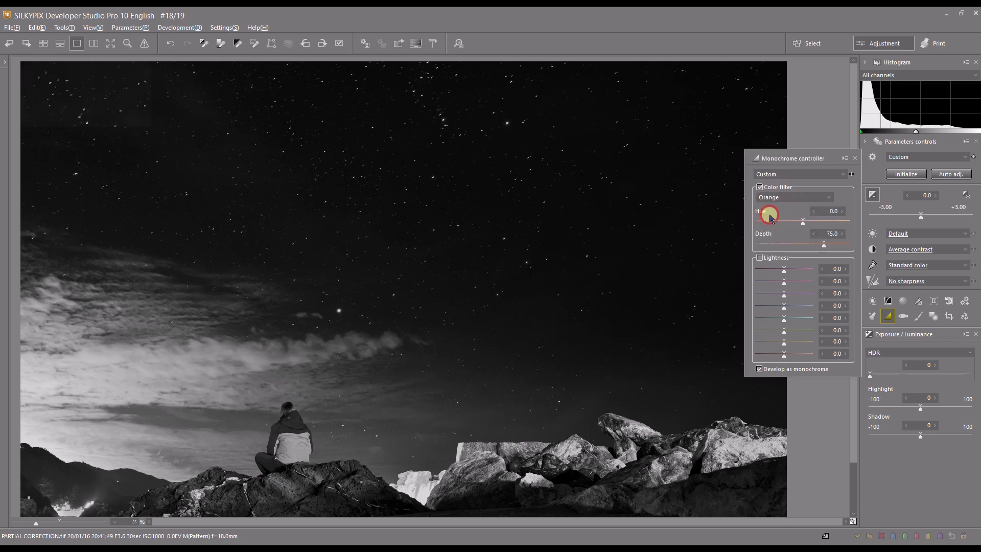
left_click(778, 198)
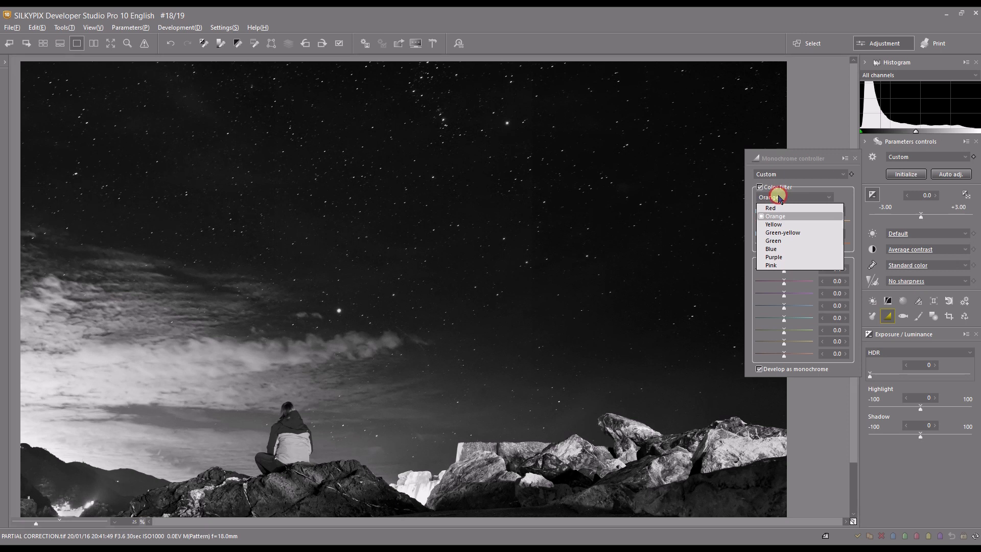
left_click(776, 225)
left_click(780, 196)
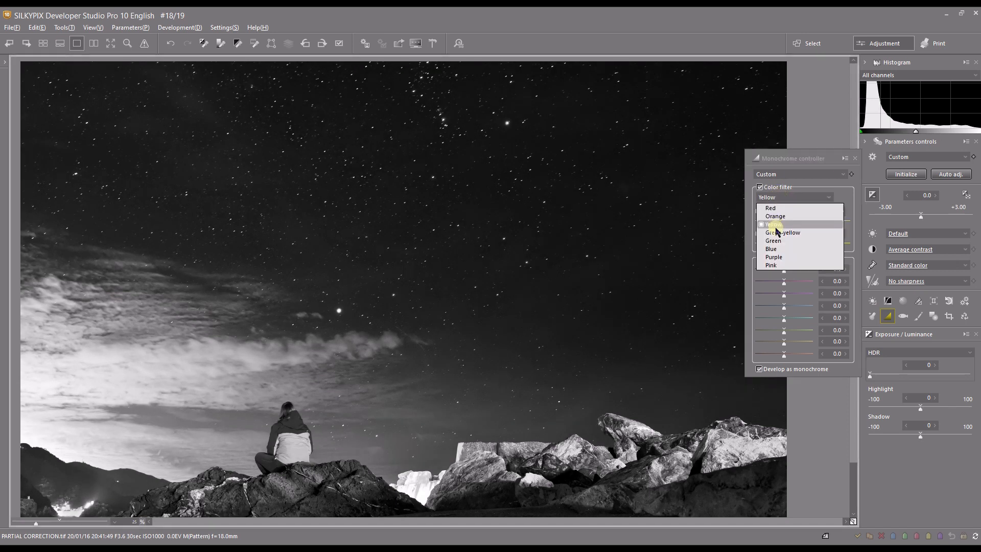
left_click(775, 234)
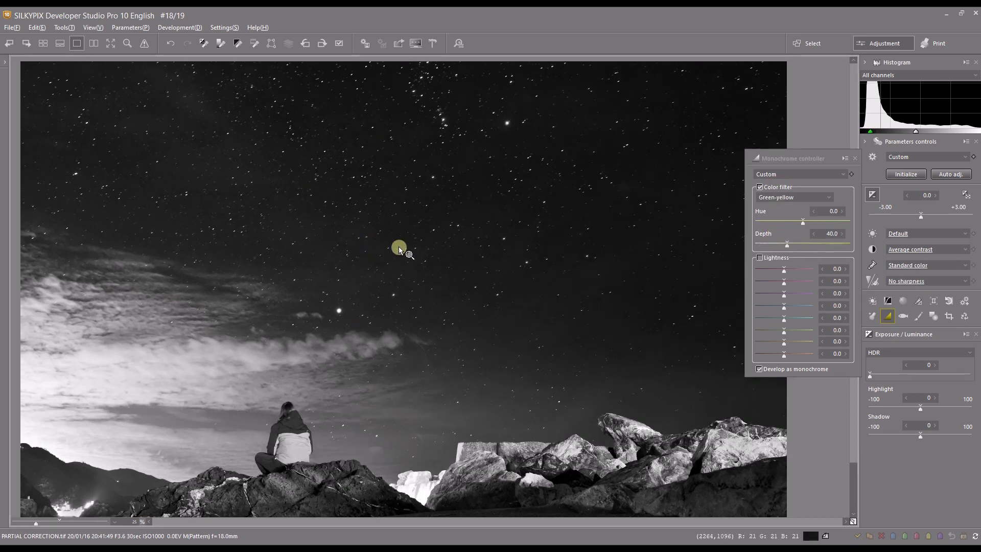
Try the Green, Blue, Purple and Pink color filters on the photo in turn.
left_click(765, 196)
left_click(765, 238)
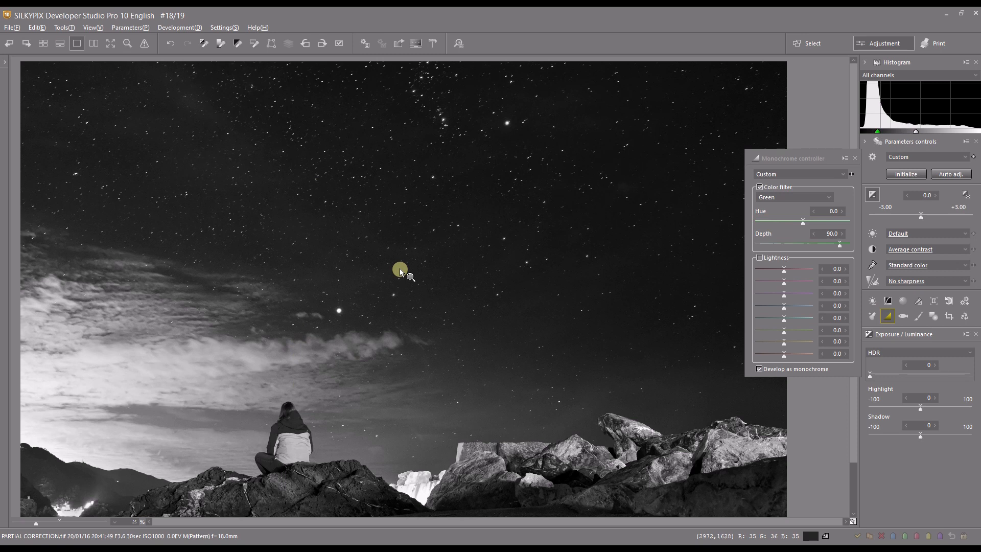
left_click(773, 200)
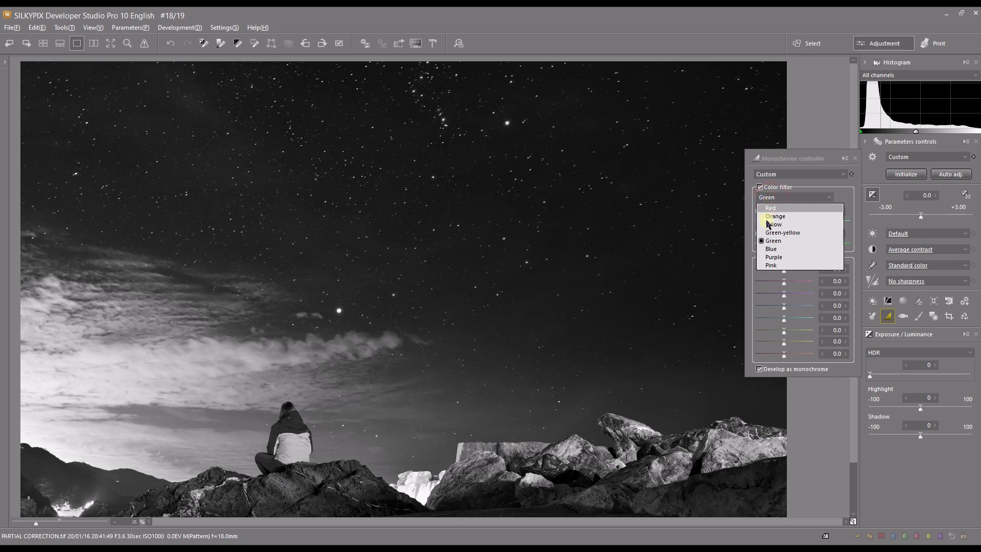
left_click(767, 255)
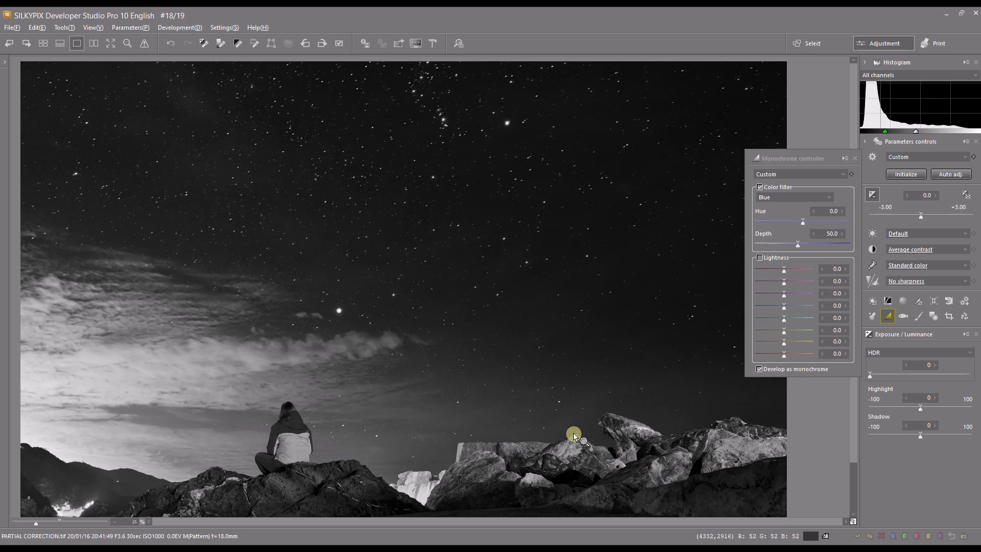
left_click(783, 203)
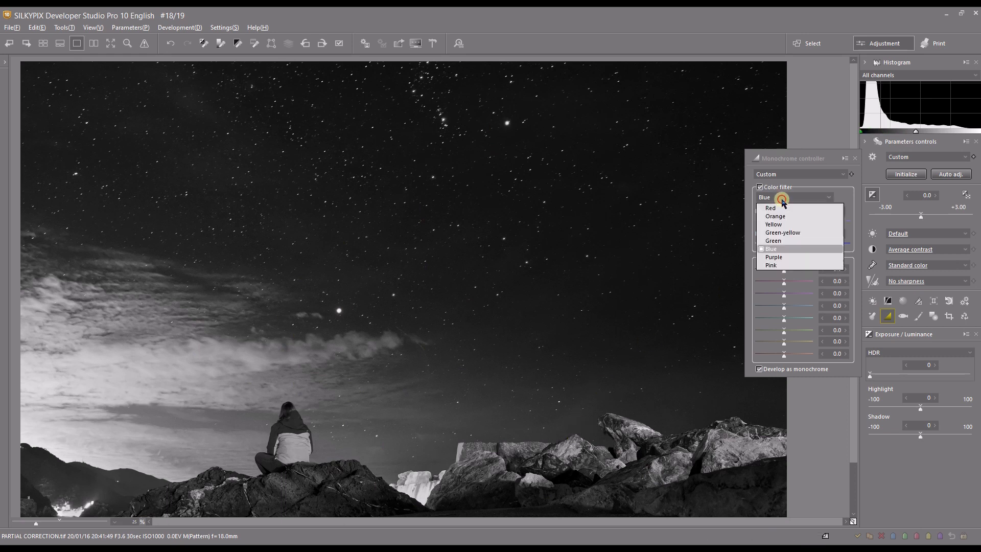
left_click(781, 258)
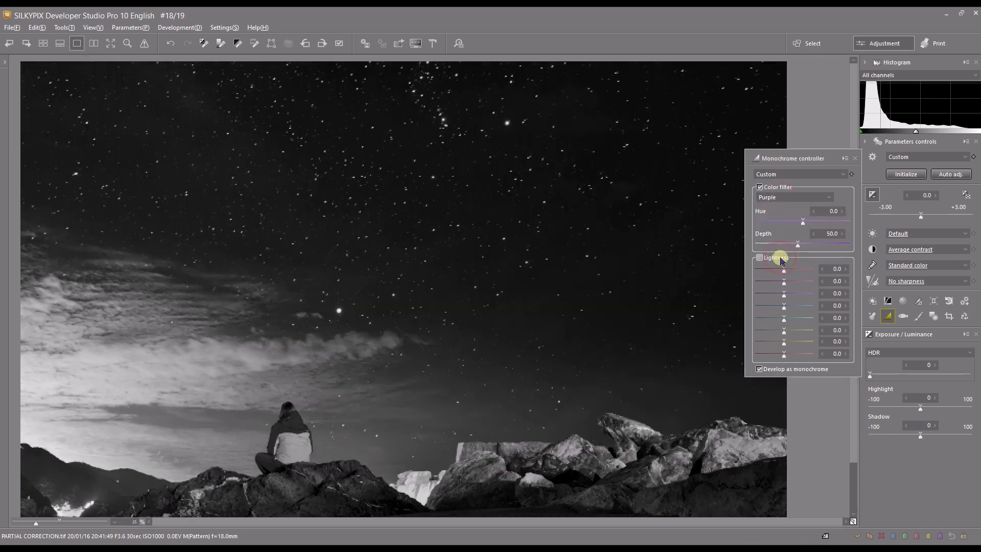
left_click(770, 200)
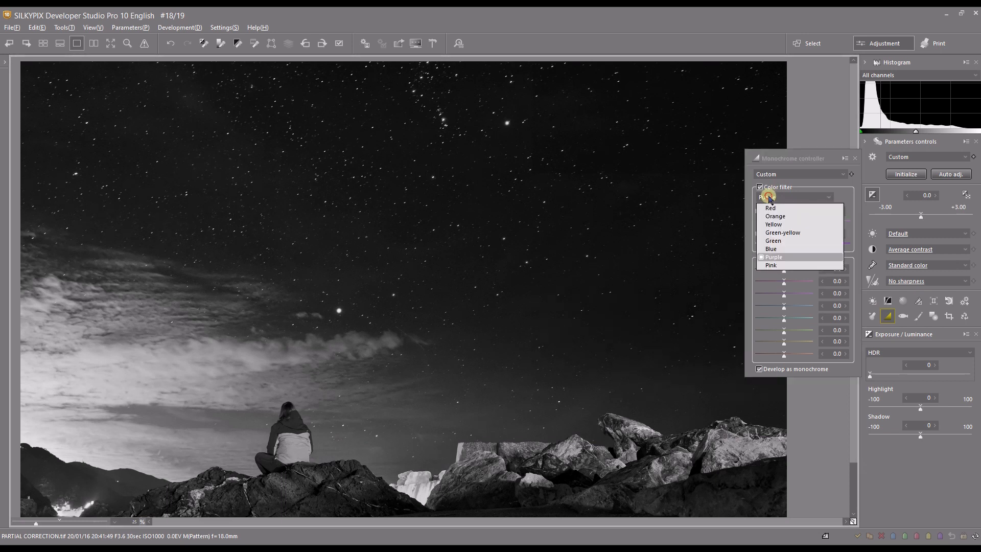
left_click(771, 263)
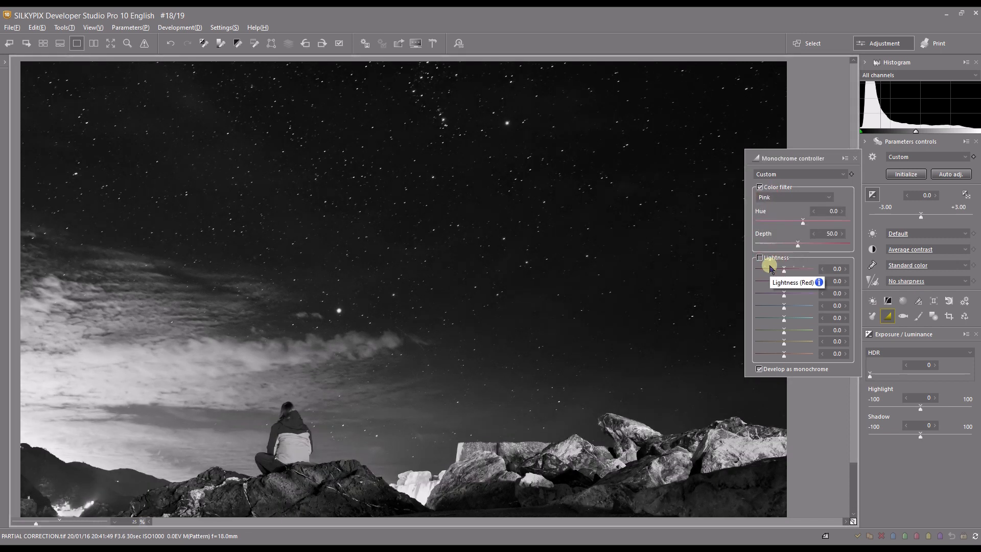
Choose the Green-yellow color filter and set its hue to 2.9 and its depth to 10.0.
left_click(777, 197)
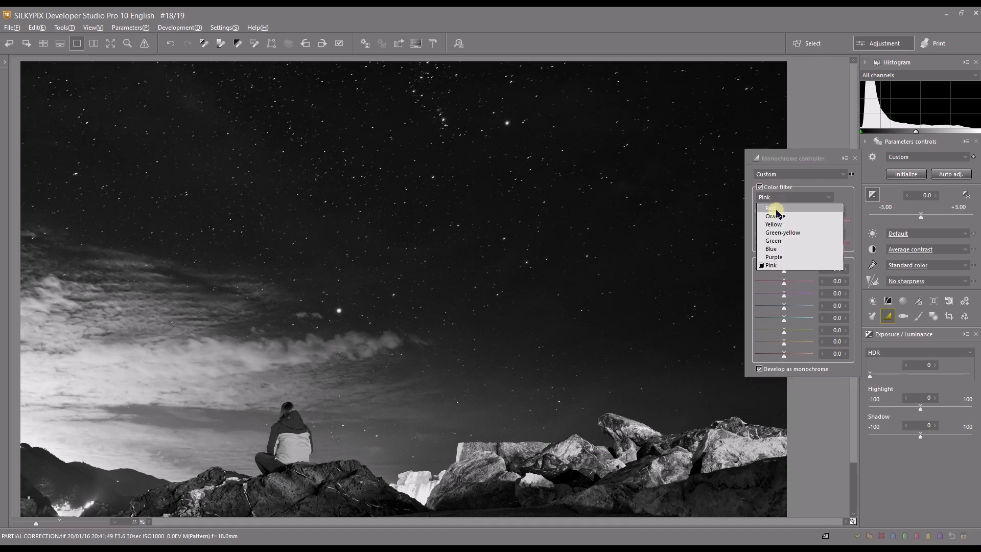
left_click(772, 232)
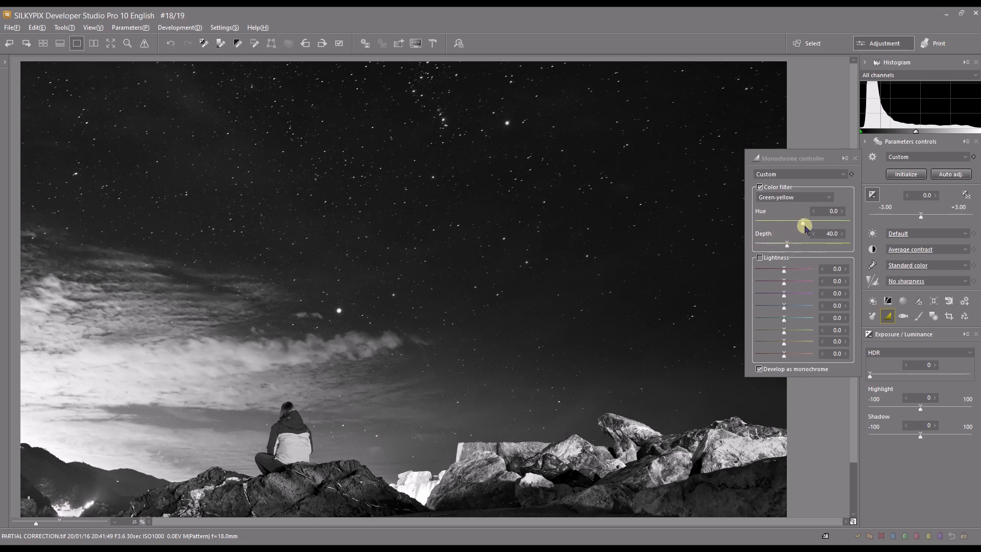
left_click_drag(801, 221, 823, 220)
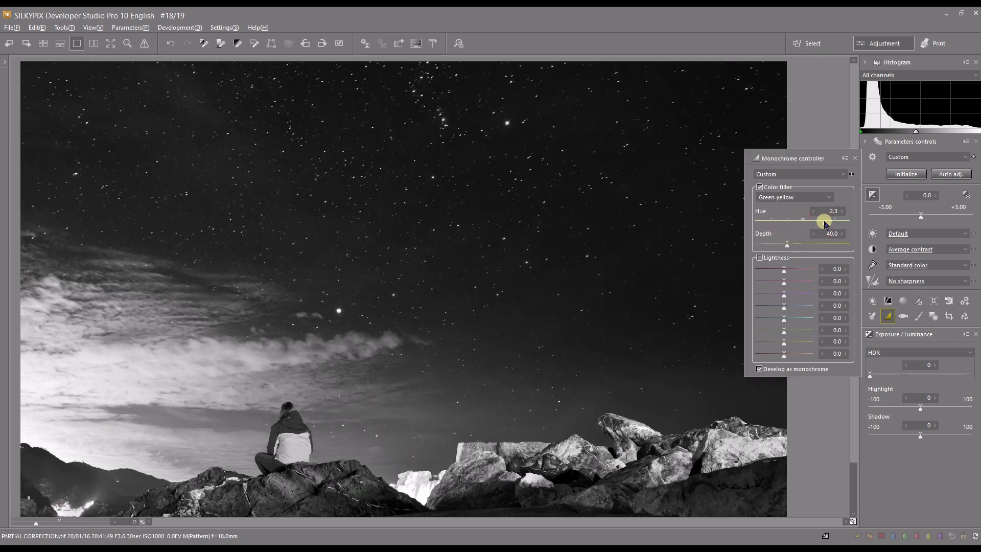
left_click(766, 220)
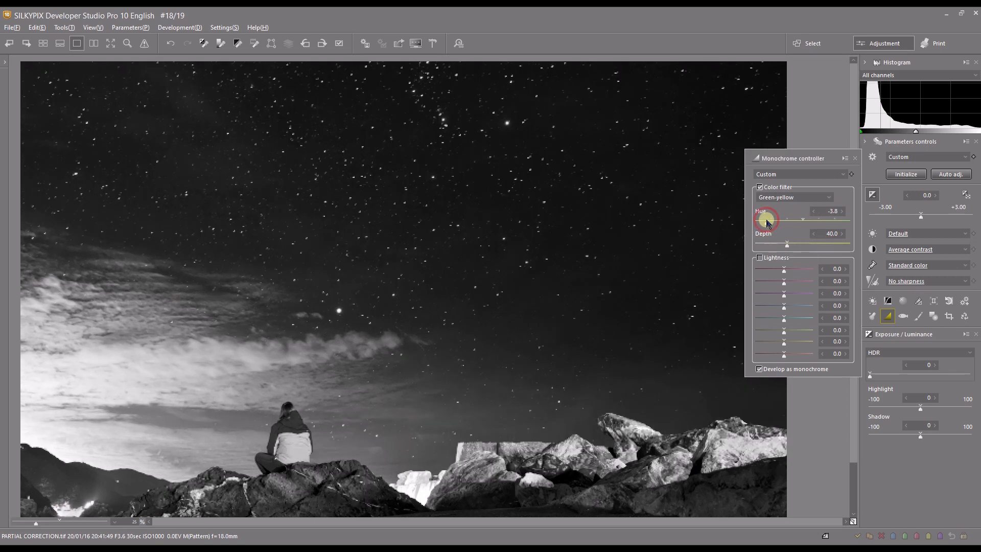
left_click(830, 222)
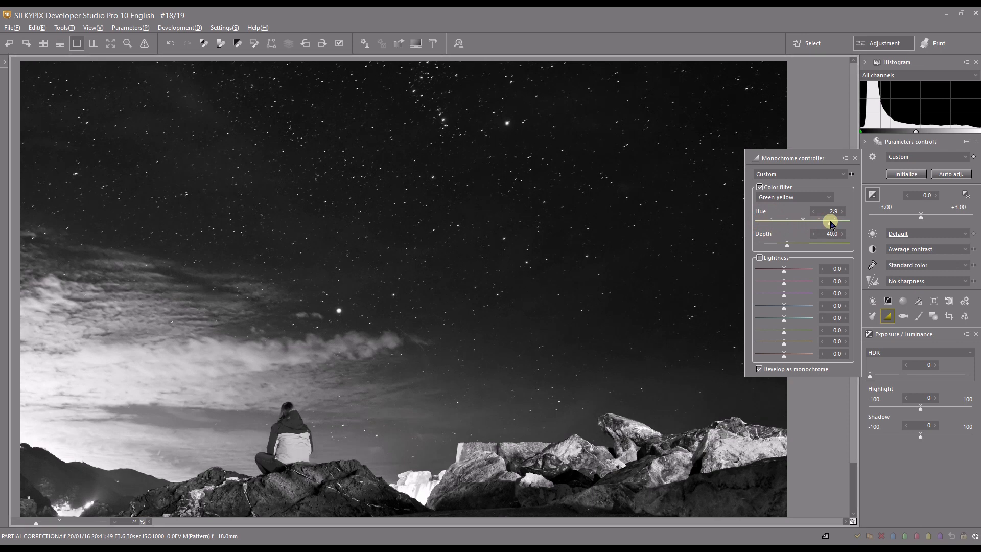
left_click(762, 246)
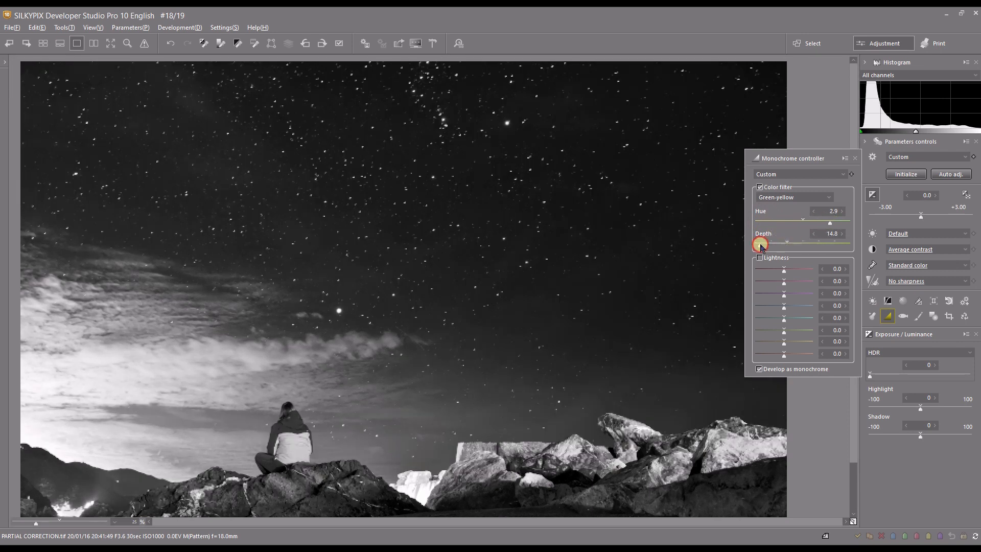
left_click_drag(761, 245, 740, 241)
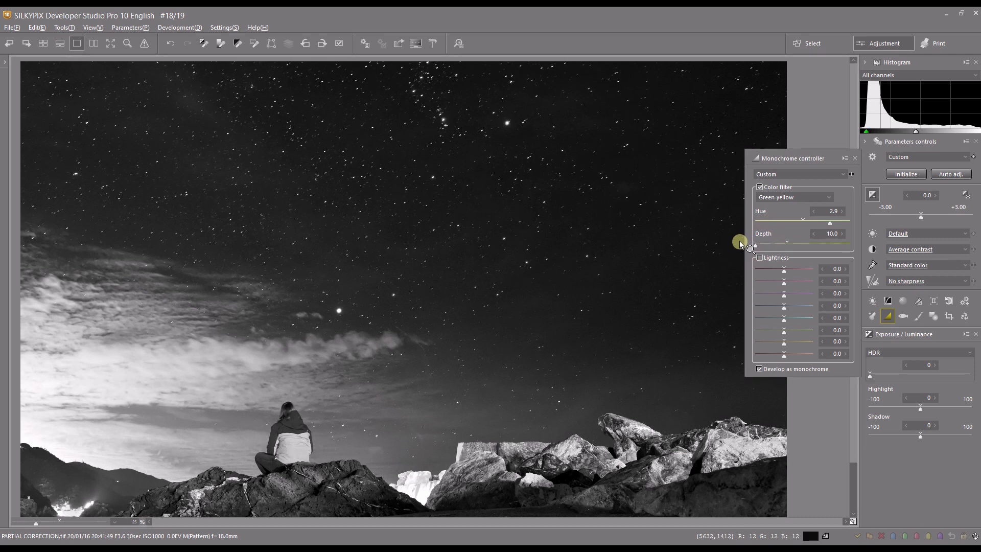
Raise the photo's exposure bias to +0.20.
left_click(935, 196)
left_click(936, 196)
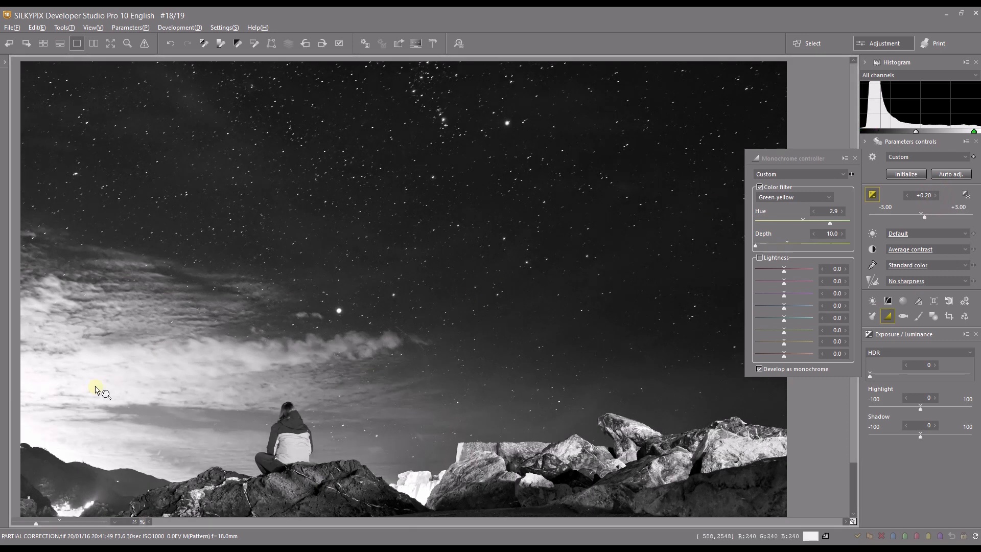
With the highlight warning turned on, apply Color Burn at 20 and raise the photo's Shadow value to 40.
left_click(143, 45)
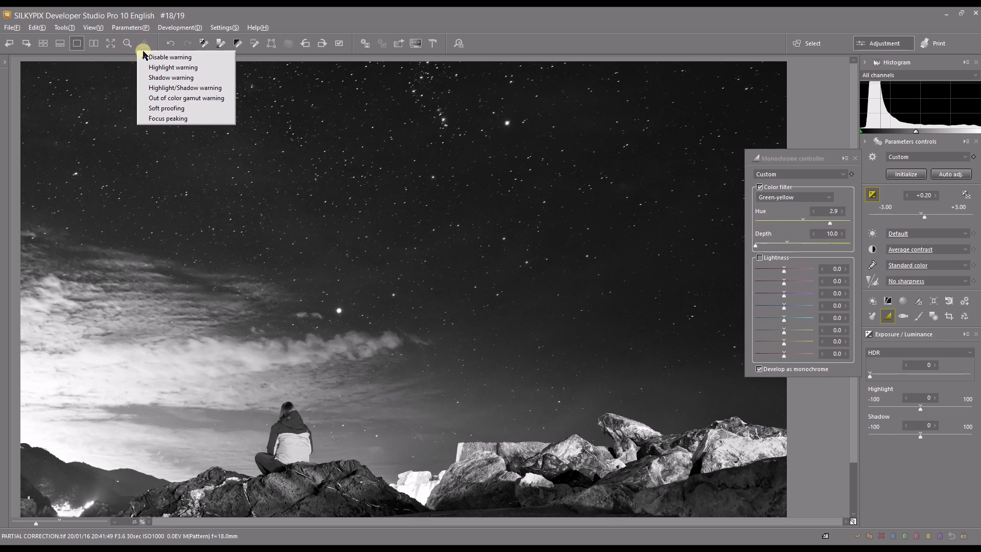
left_click(147, 67)
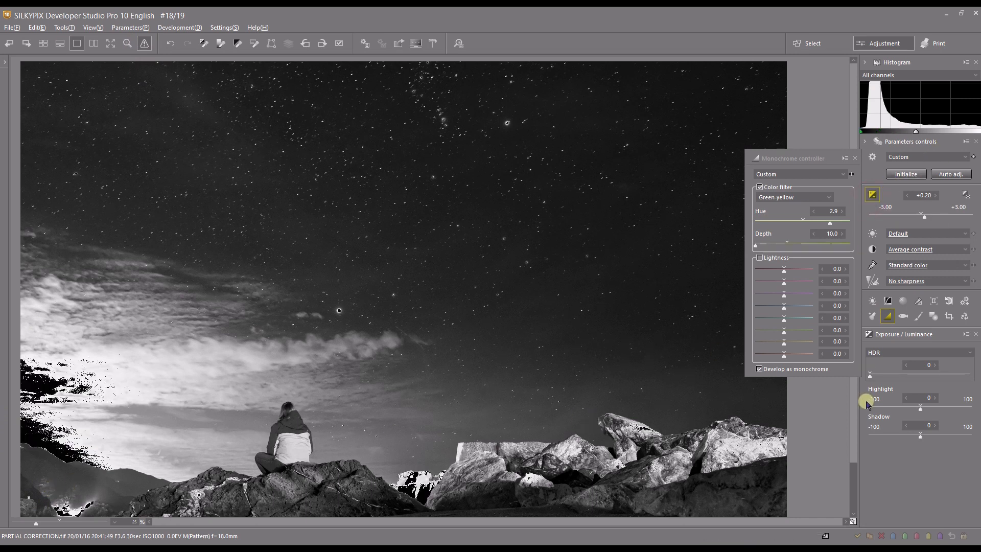
left_click(875, 352)
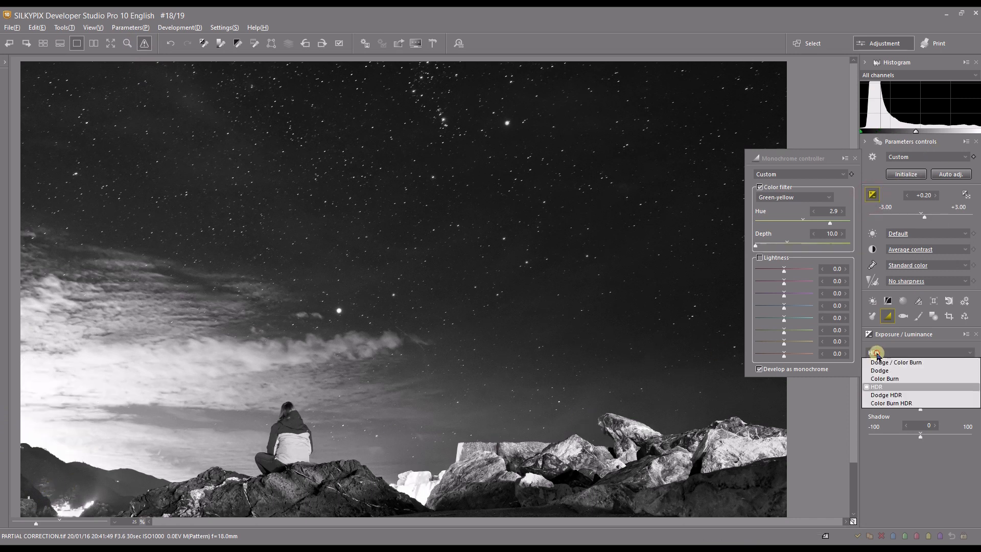
left_click(878, 379)
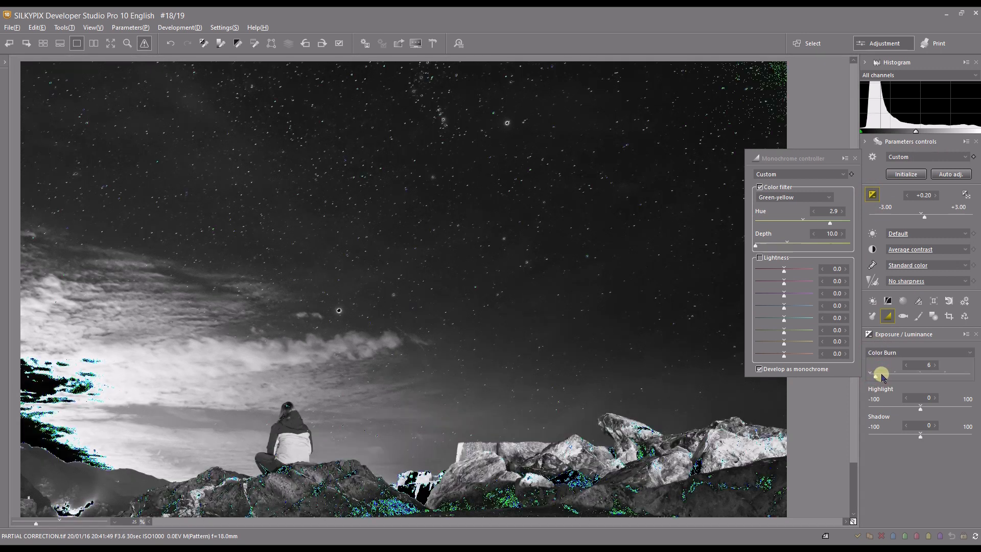
left_click_drag(882, 377, 889, 378)
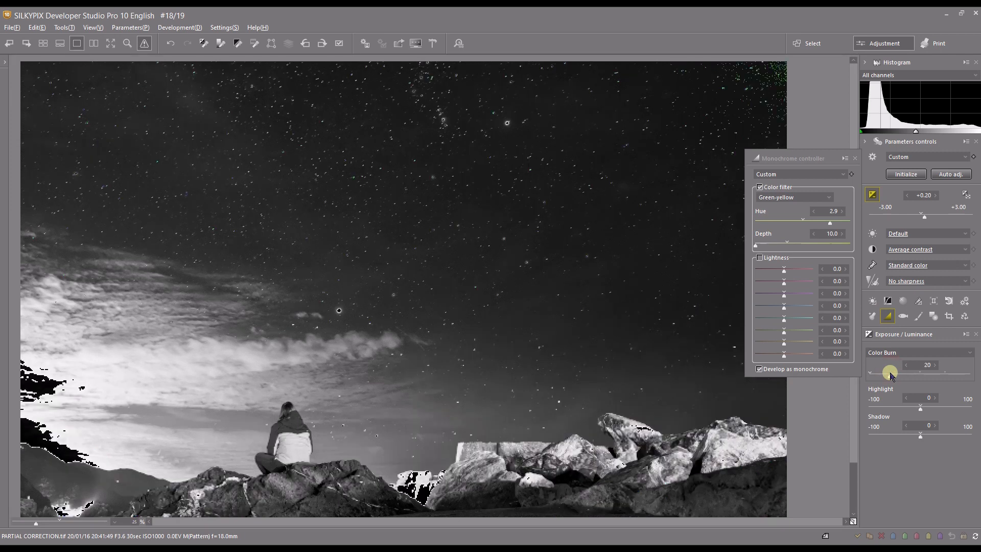
left_click_drag(920, 436, 940, 434)
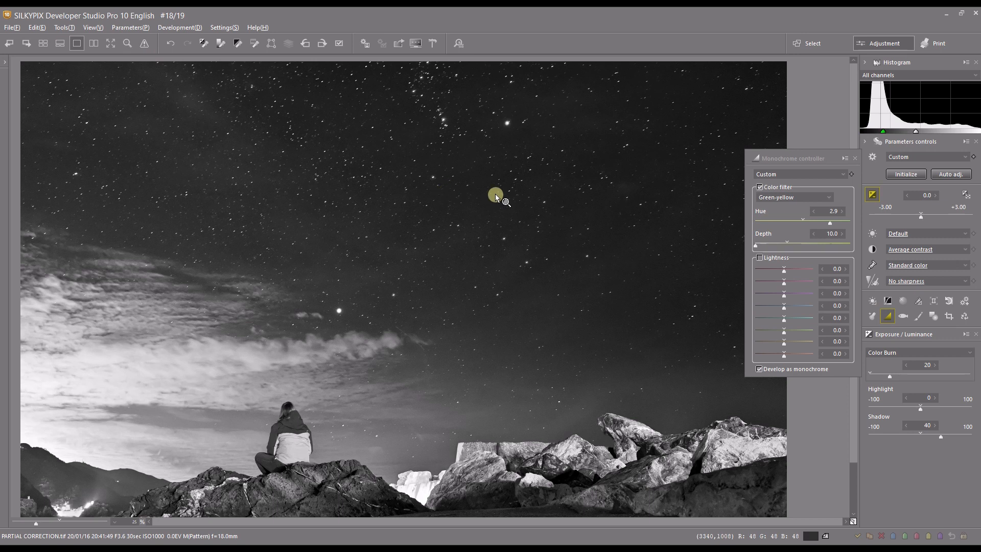
Enable the Monochrome controller's Lightness adjustment and raise the fourth color's lightness to 50.0.
left_click(758, 258)
left_click_drag(766, 306, 803, 306)
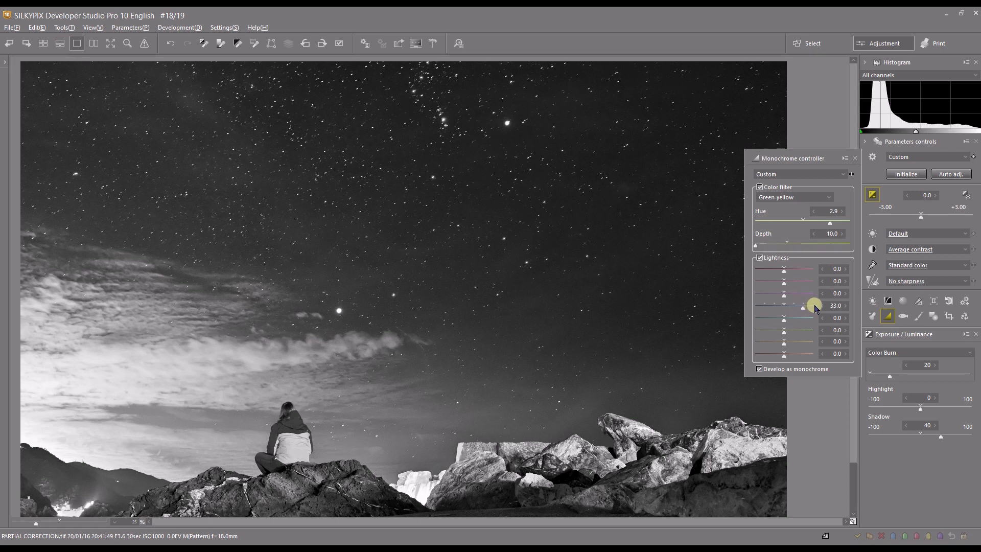
left_click_drag(807, 305, 814, 306)
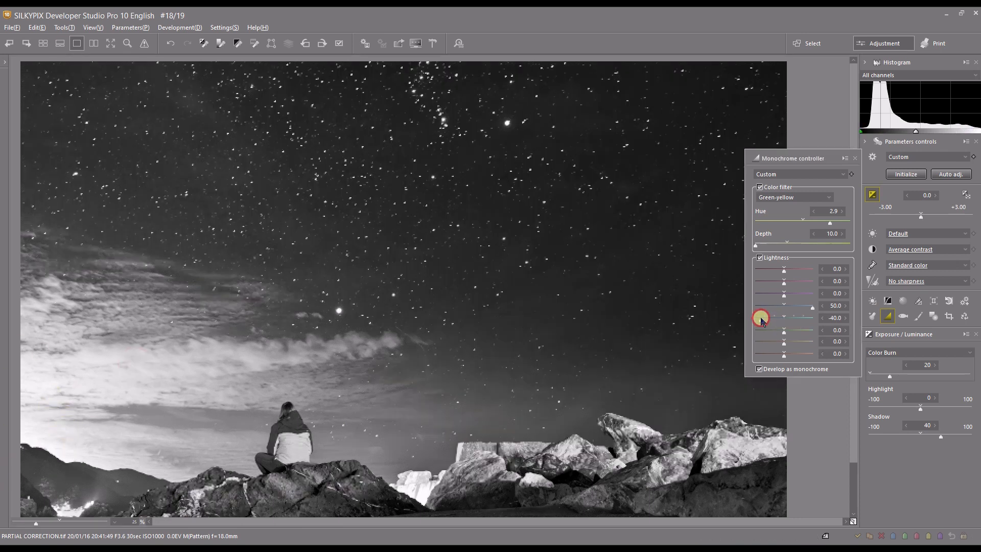
Set the fifth color's lightness to 27.0 and the sixth to 39.0, then try -32.0 and 45.0 on the seventh before setting it to -21.0.
left_click_drag(781, 322, 766, 342)
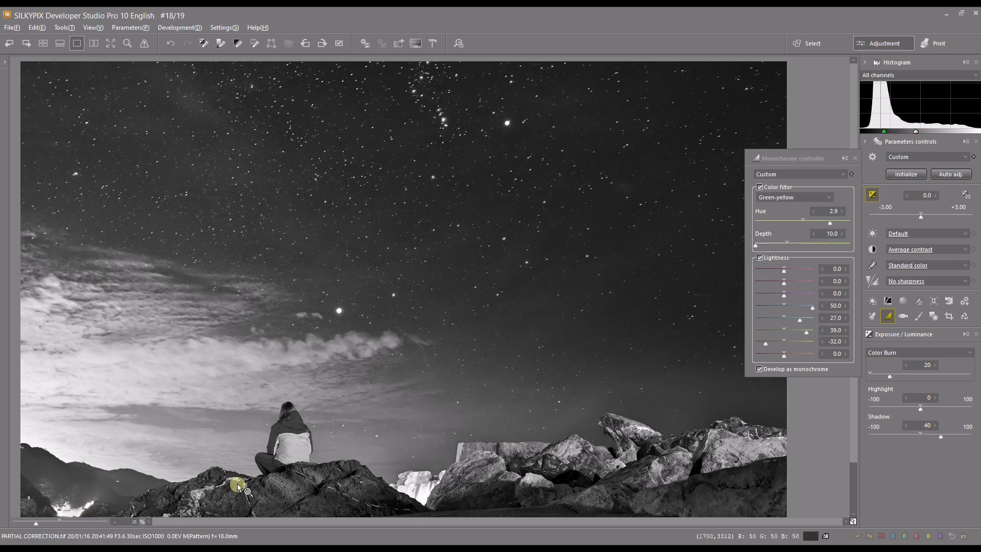
left_click(809, 341)
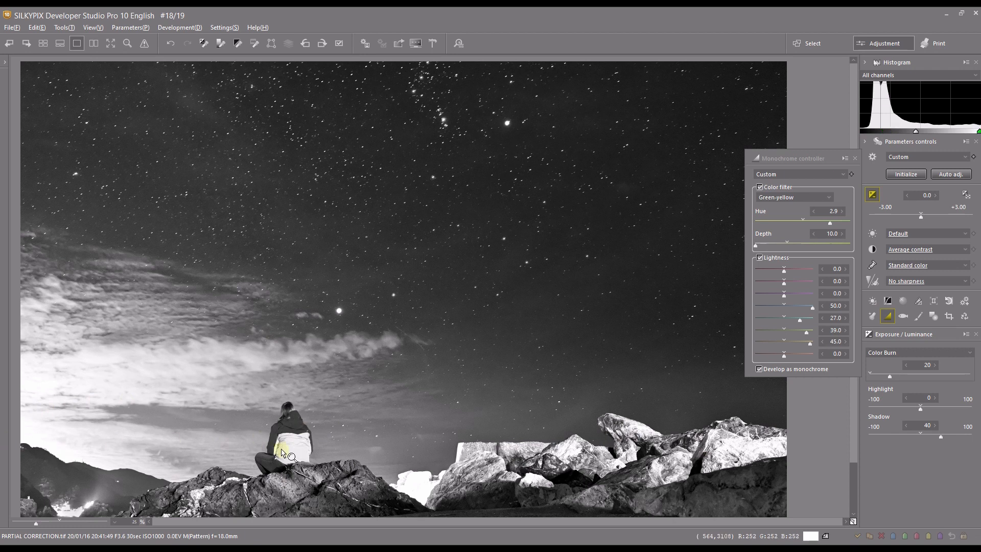
left_click(780, 342)
left_click_drag(781, 343, 772, 344)
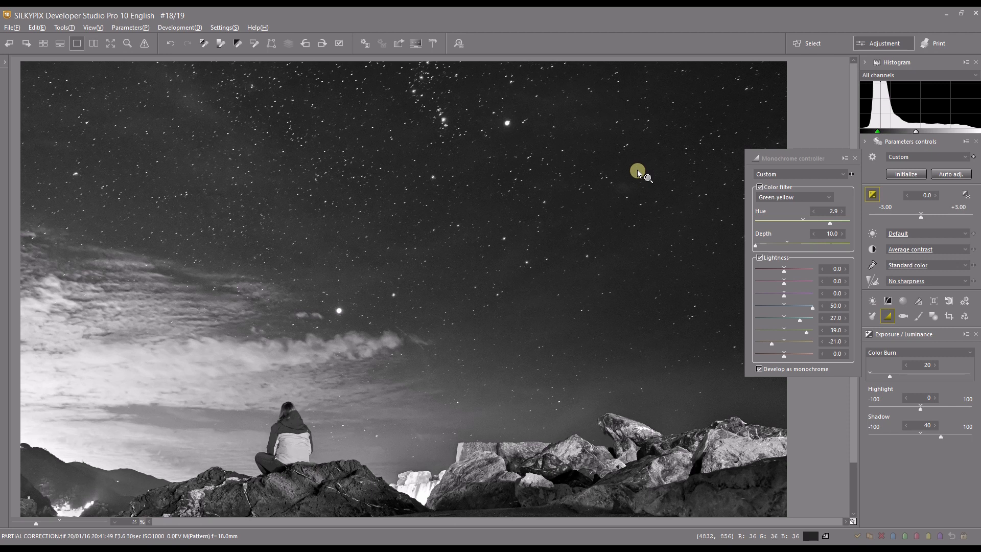
Set the lightness of the fifth color to 44.0, the seventh to -26.0 and the eighth to 14.0, and close the controller.
left_click_drag(772, 342, 792, 356)
left_click_drag(803, 320, 809, 320)
left_click(855, 159)
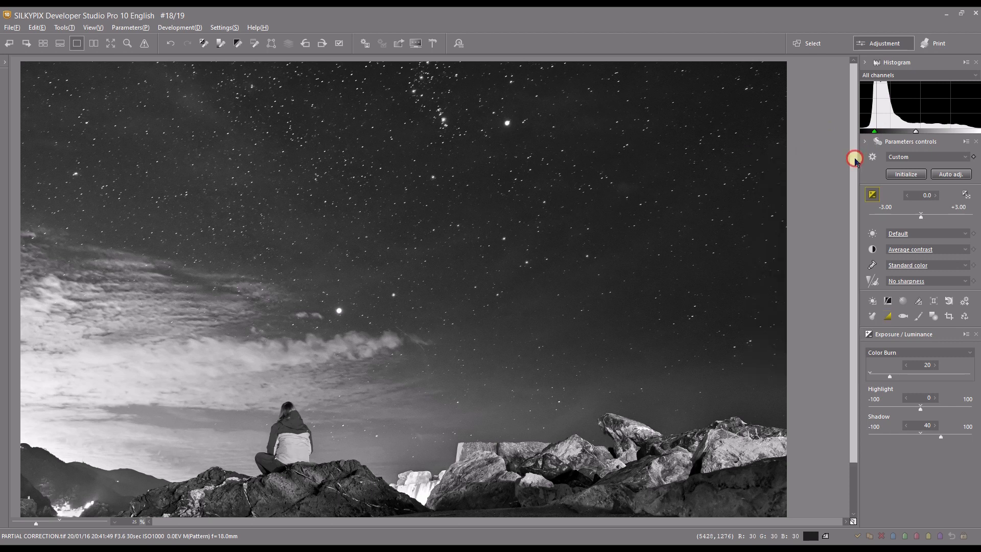
Examine the monochrome photo in full-screen view, return to the normal view and reopen the Monochrome controller.
left_click(110, 43)
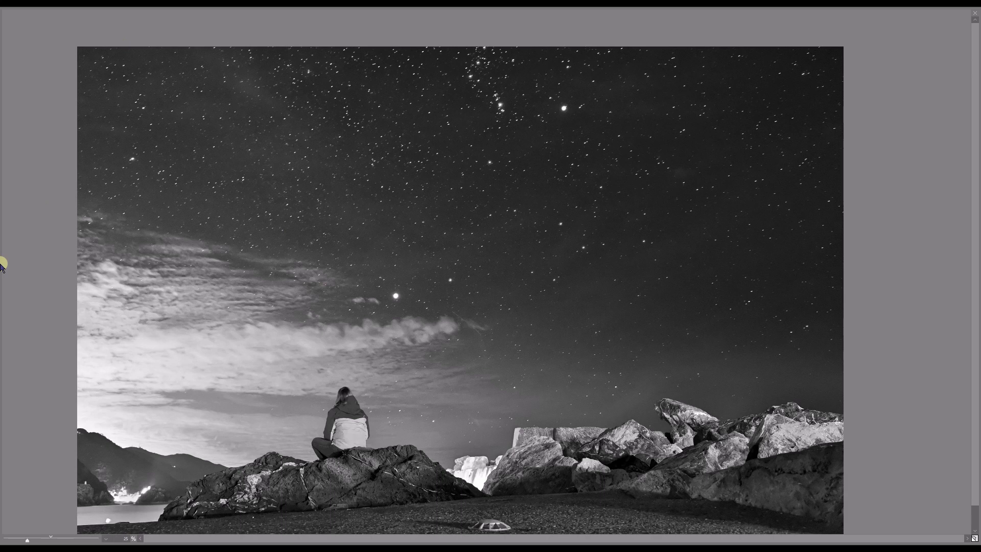
key("Escape")
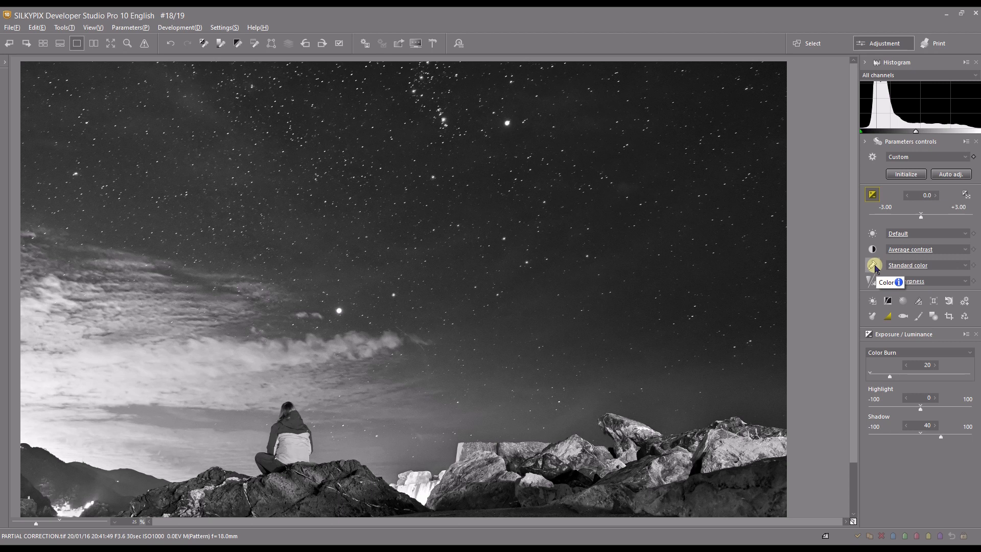
left_click(887, 317)
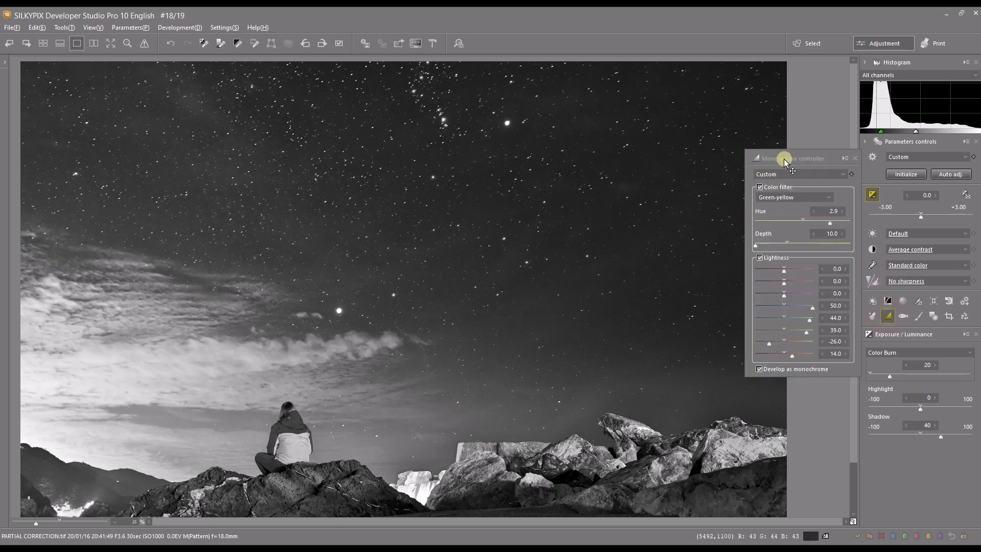